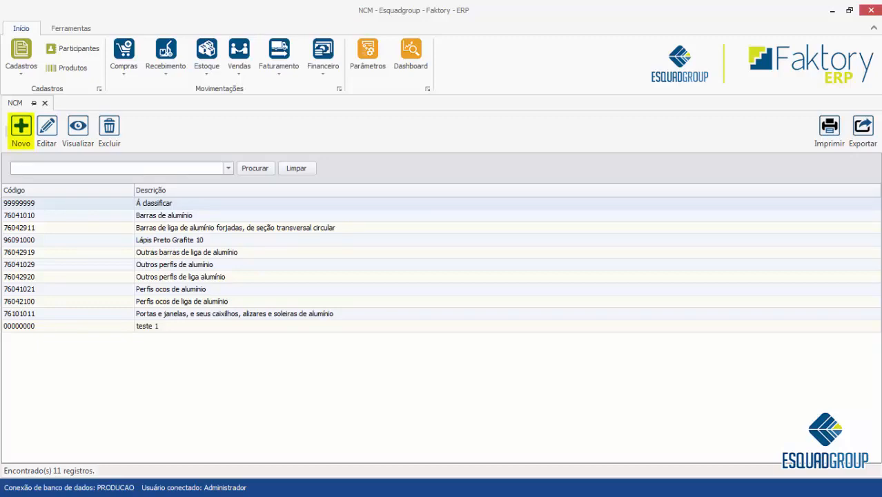
# Start a new NCM record with code 76101000 and description "Portas e janelas, e seus caixilhos, alizares e soleiras de alumínio".
pyautogui.click(21, 129)
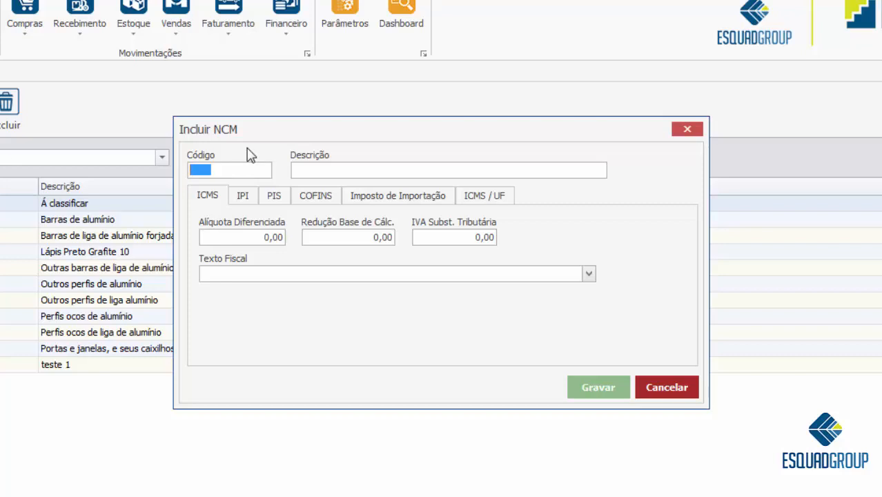
pyautogui.press('BackSpace')
pyautogui.write('76101000')
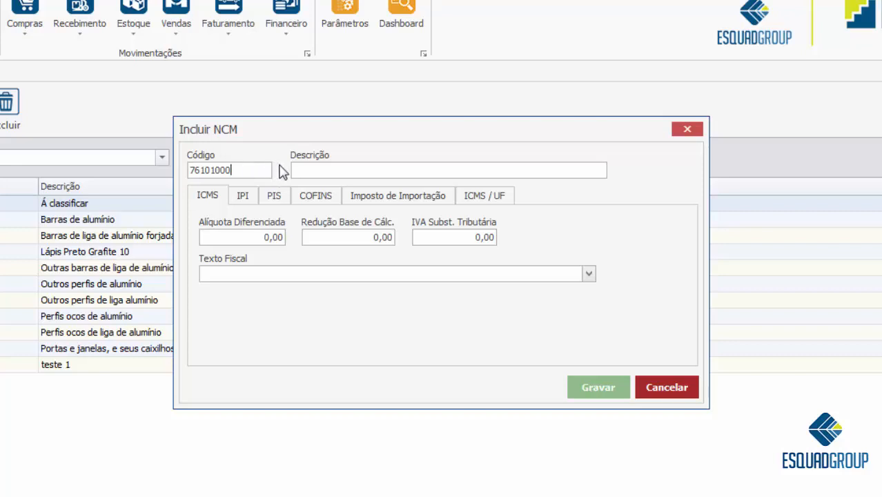
pyautogui.press('Tab')
pyautogui.write('Portas e janelas, e seus caixilhos, alizares e soleiras de alumínio')
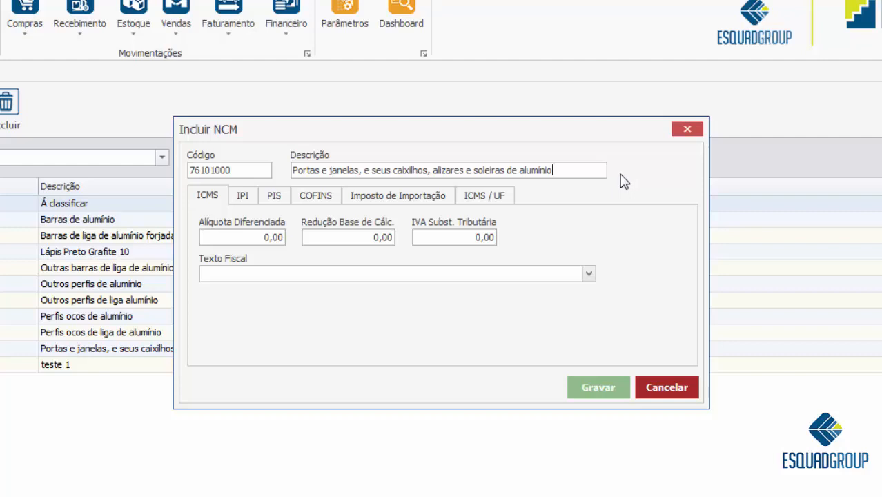
# Review the record's ICMS rate, base reduction and IVA fields and the available ICMS fiscal texts, without choosing one.
pyautogui.click(230, 236)
pyautogui.click(337, 237)
pyautogui.click(445, 237)
pyautogui.click(461, 276)
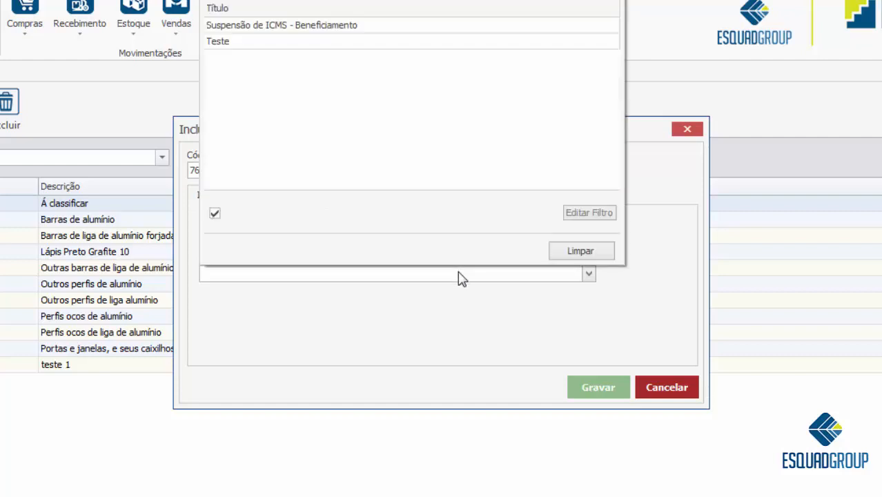
pyautogui.click(458, 329)
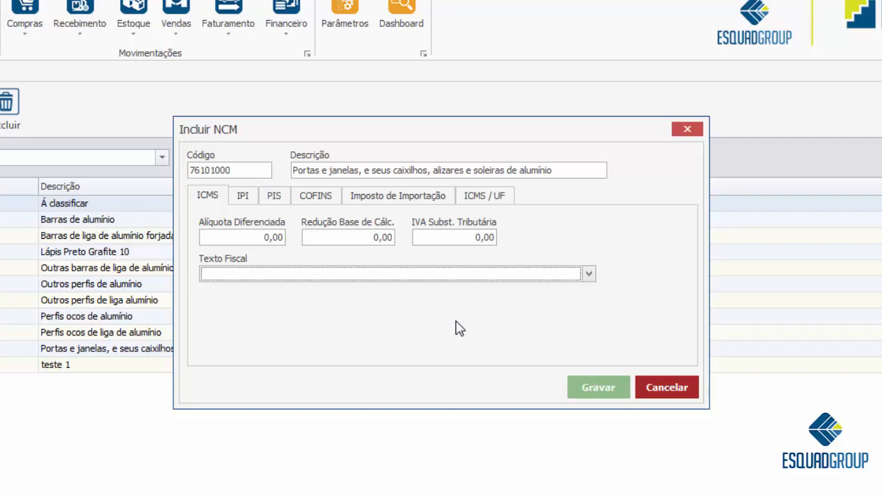
# Set the record's IPI rate (Alíquota) to 10,00, leaving the base reduction as is.
pyautogui.click(243, 196)
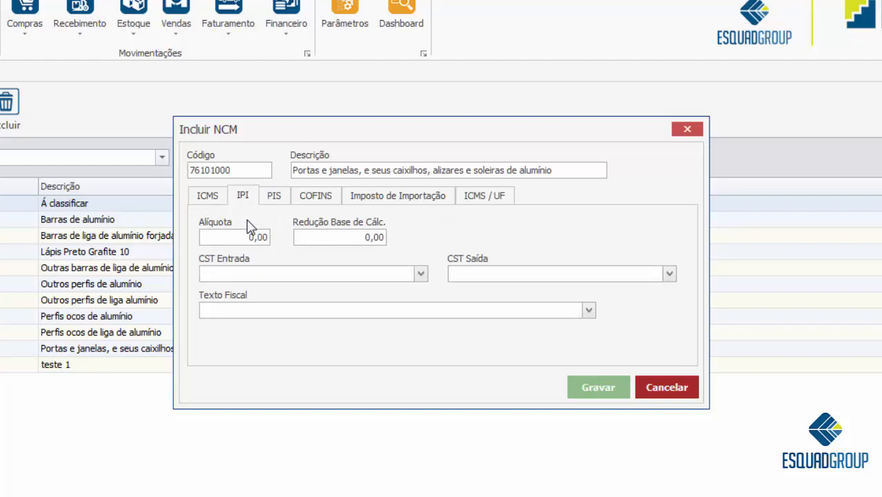
pyautogui.click(249, 235)
pyautogui.write('10')
pyautogui.doubleClick(346, 237)
pyautogui.press('Tab')
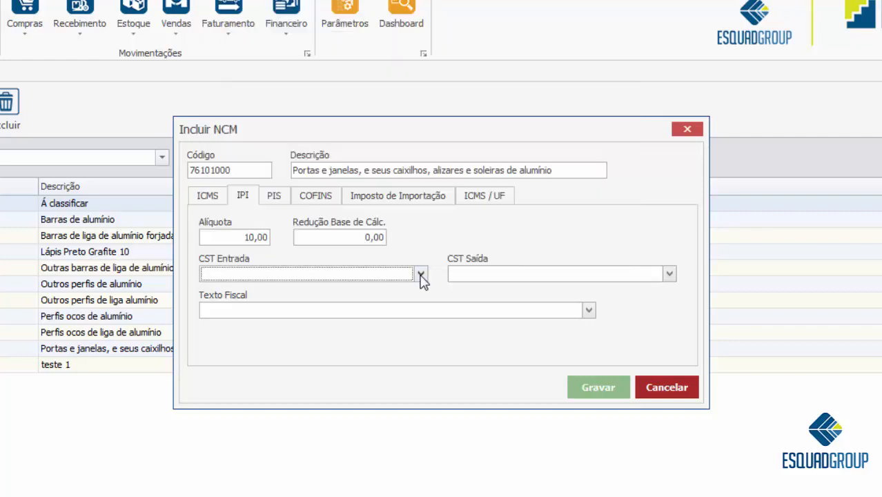
# Examine the available IPI options for CST Entrada, CST Saída and Texto Fiscal without selecting any.
pyautogui.click(422, 274)
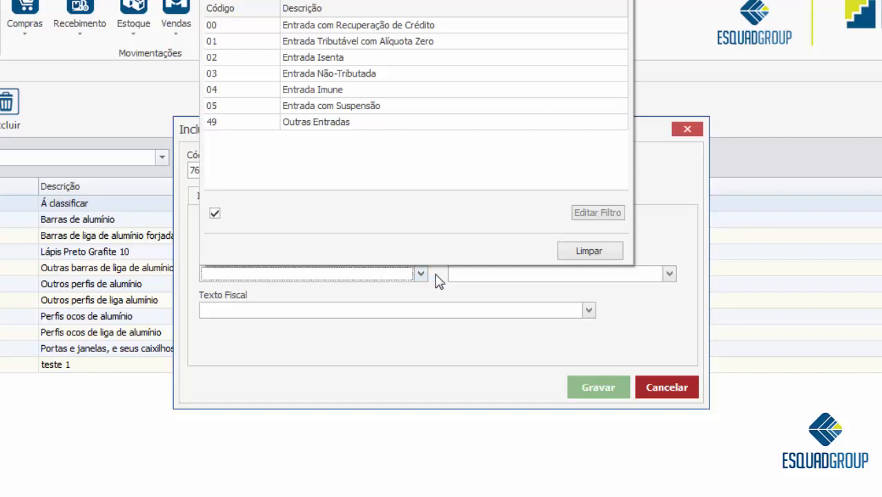
pyautogui.click(434, 278)
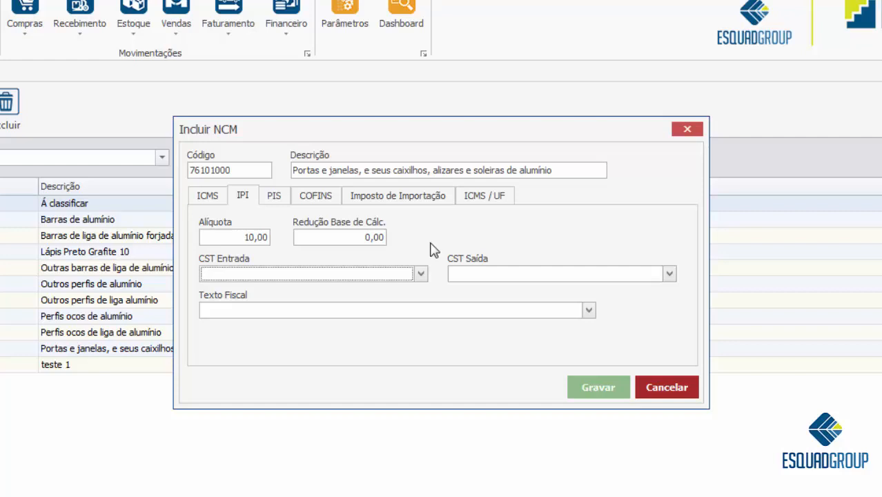
pyautogui.press('Tab')
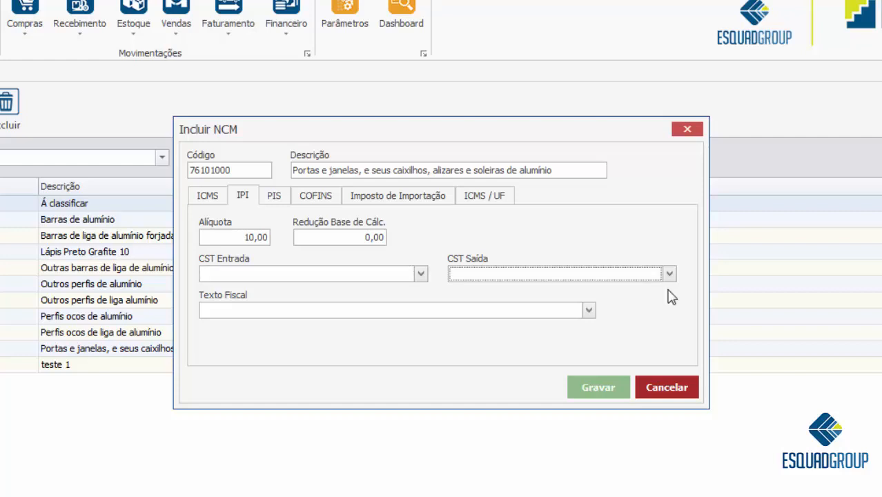
pyautogui.click(669, 275)
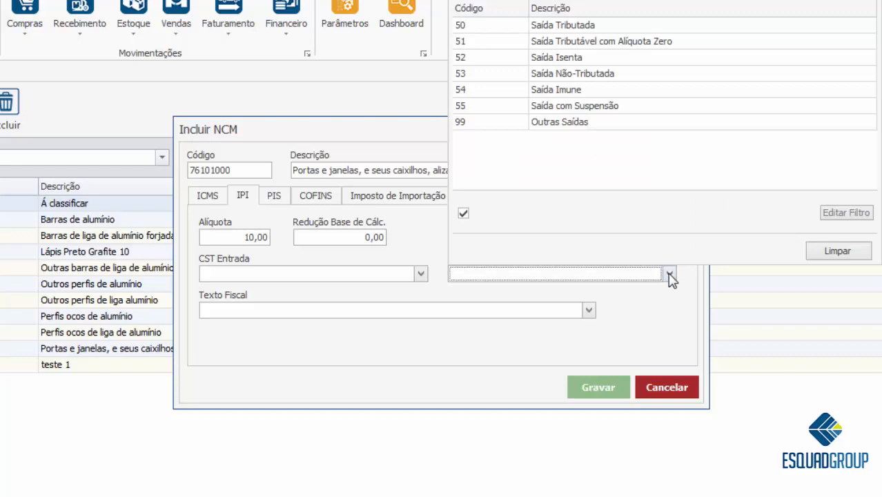
pyautogui.click(669, 293)
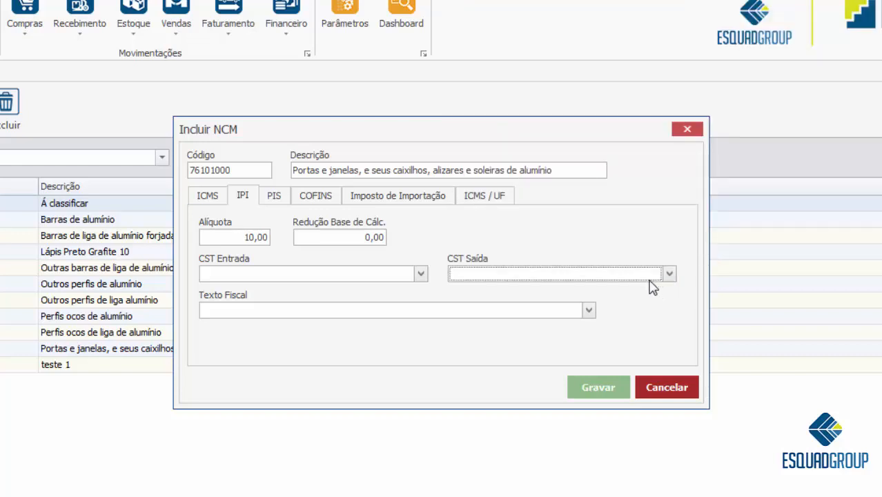
pyautogui.click(589, 312)
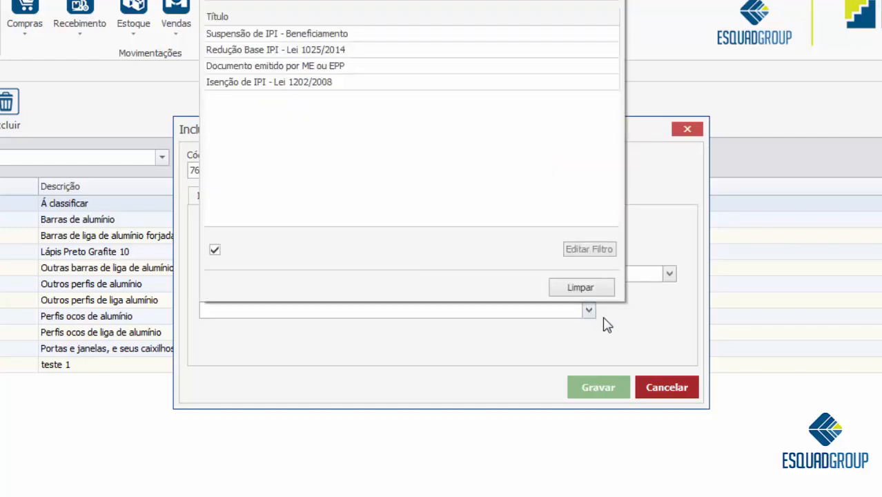
pyautogui.click(606, 325)
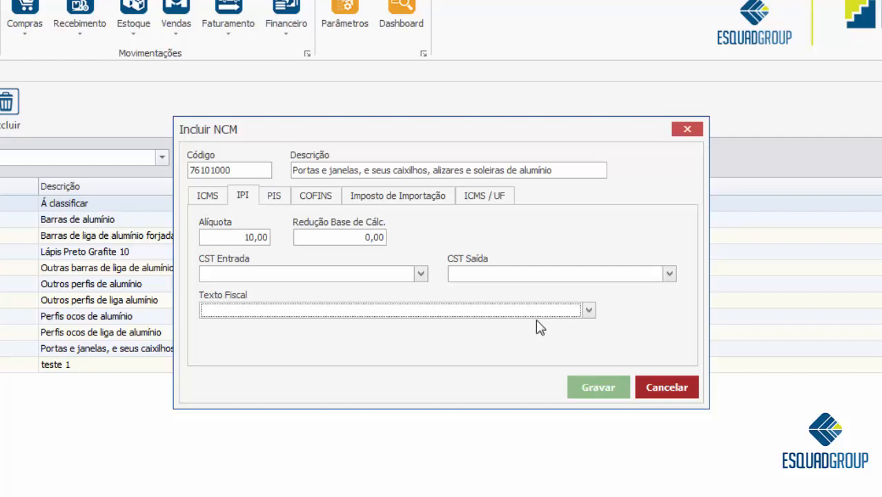
# Examine the PIS rate, base reduction and Retenção settings and the available CST Entrada codes without changing them.
pyautogui.click(275, 197)
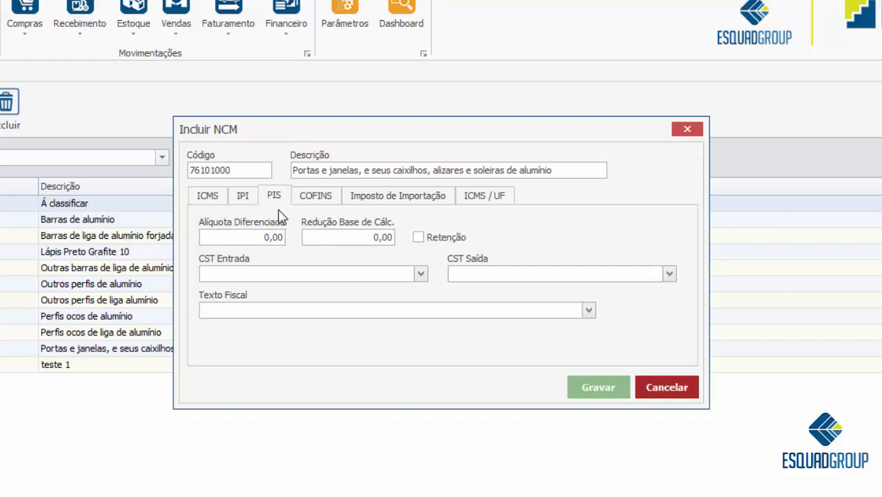
pyautogui.click(257, 236)
pyautogui.click(334, 237)
pyautogui.click(419, 238)
pyautogui.click(419, 237)
pyautogui.click(420, 274)
pyautogui.click(421, 275)
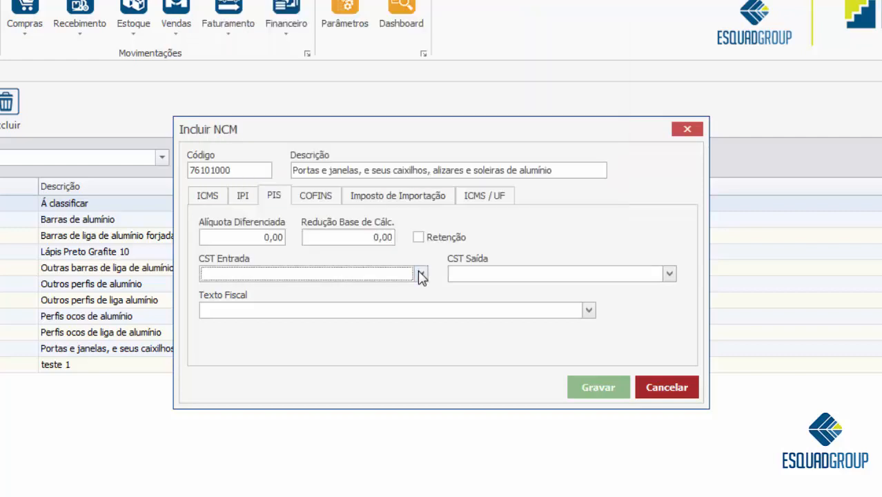
pyautogui.click(421, 274)
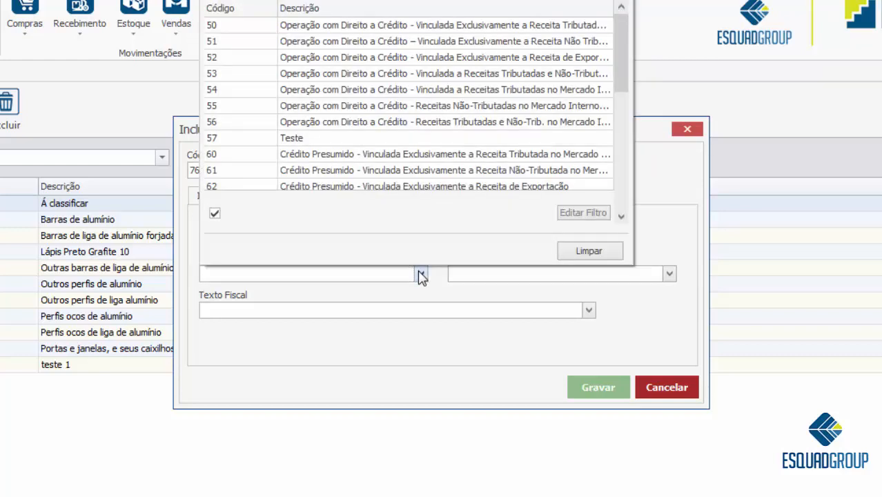
pyautogui.click(420, 273)
pyautogui.click(425, 280)
pyautogui.click(425, 280)
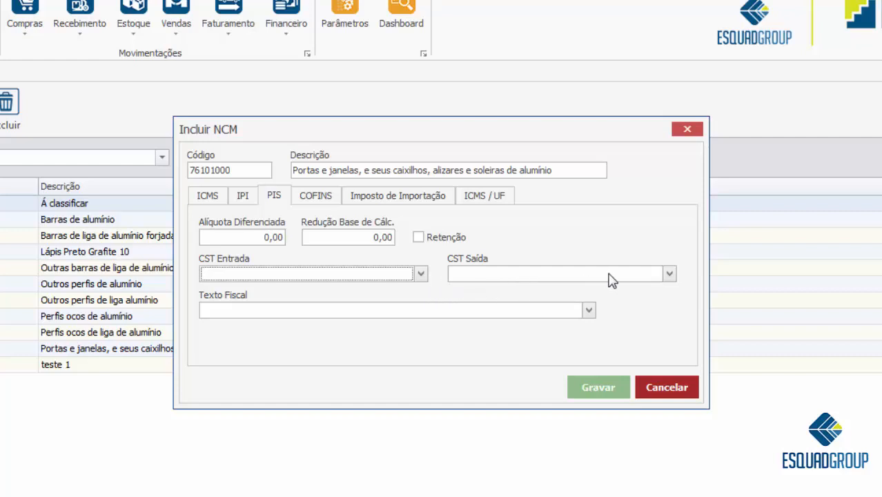
# Examine the available PIS options for CST Saída and Texto Fiscal without selecting any.
pyautogui.click(670, 275)
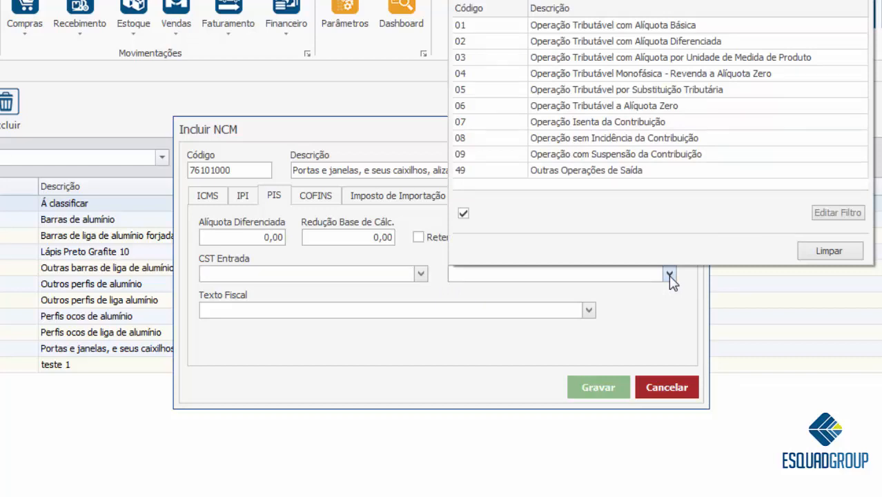
pyautogui.click(677, 296)
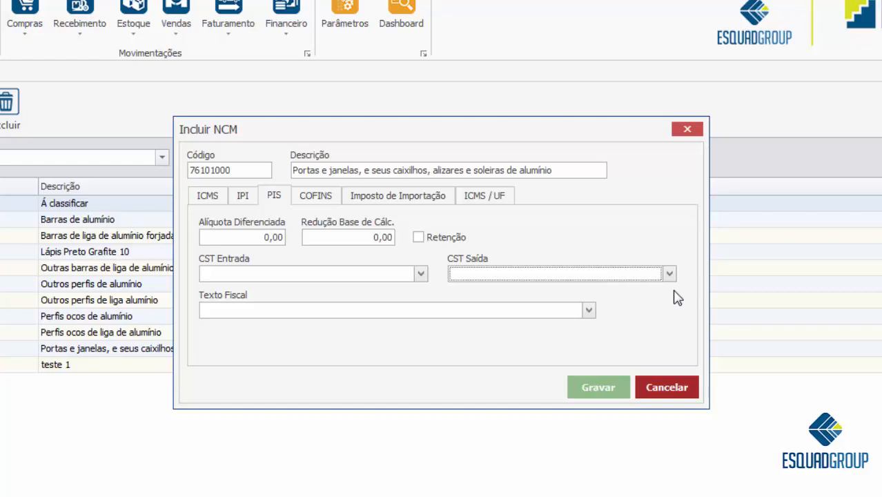
pyautogui.click(589, 311)
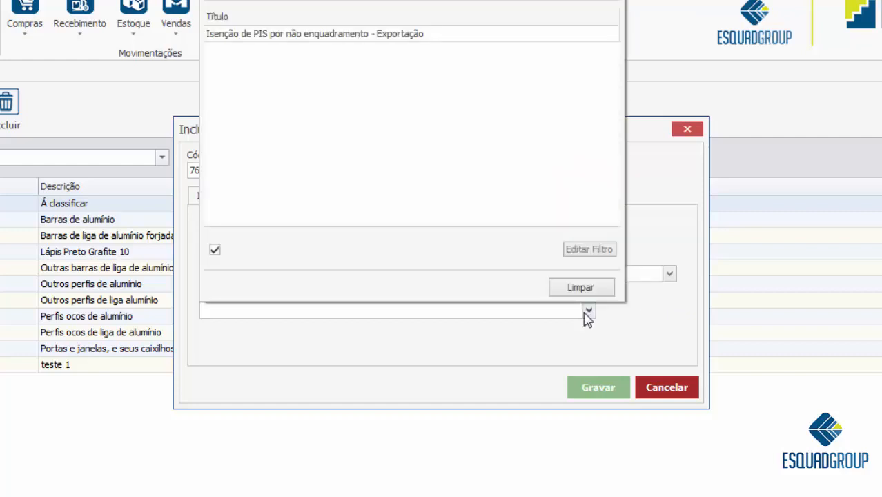
pyautogui.click(499, 337)
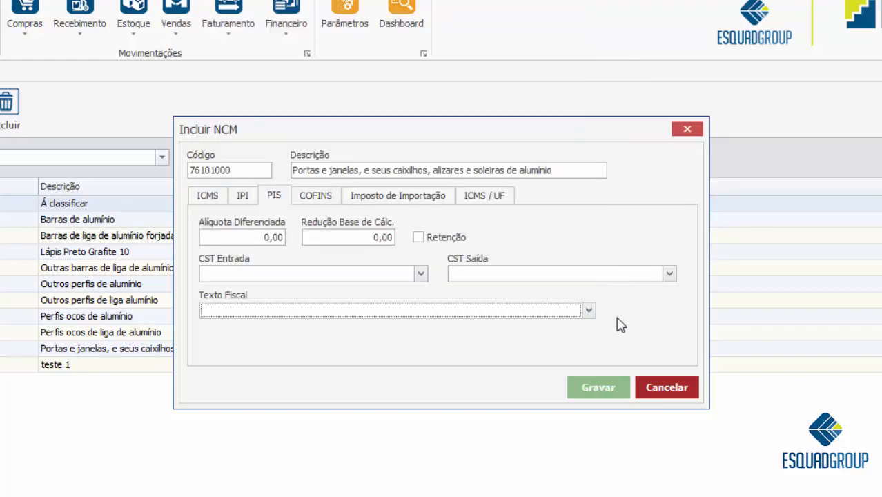
pyautogui.click(607, 344)
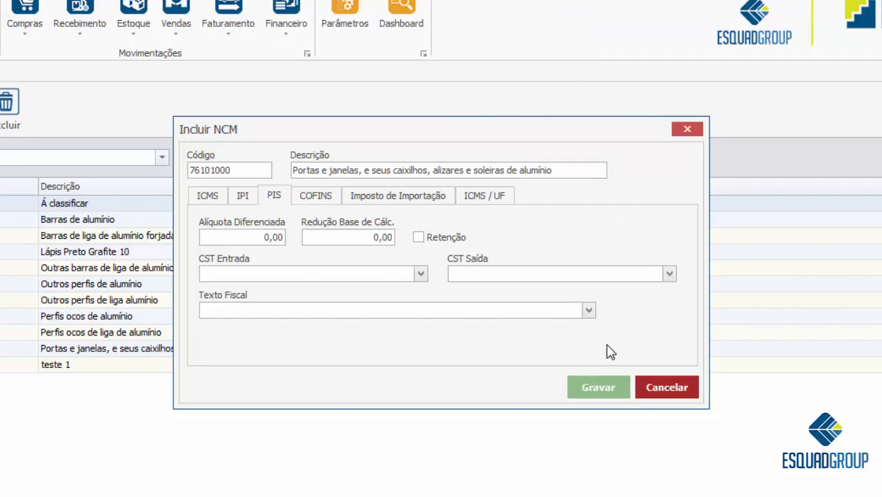
# Compare the PIS and COFINS settings, and examine the COFINS rate, base reduction, Retenção and CST Entrada options.
pyautogui.click(321, 199)
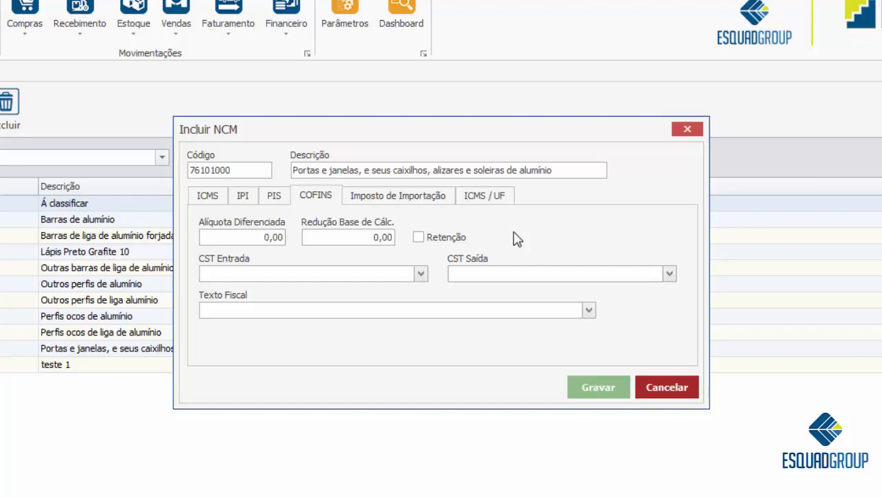
pyautogui.click(277, 199)
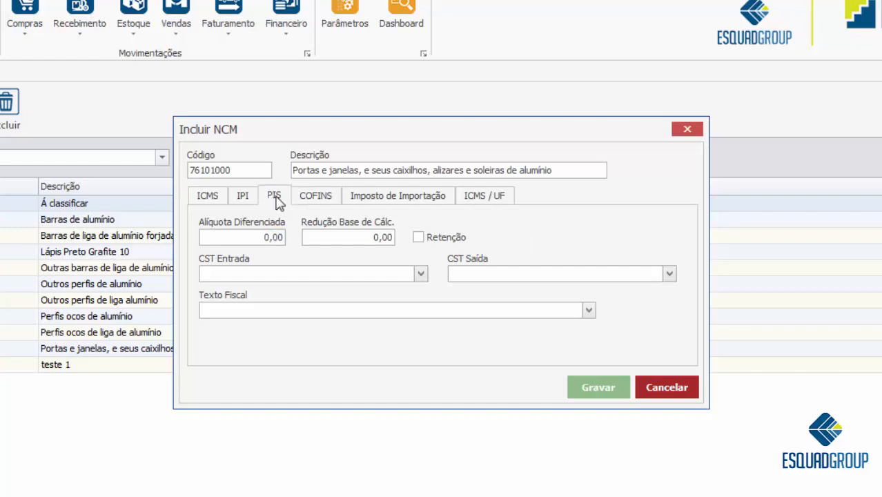
pyautogui.click(301, 201)
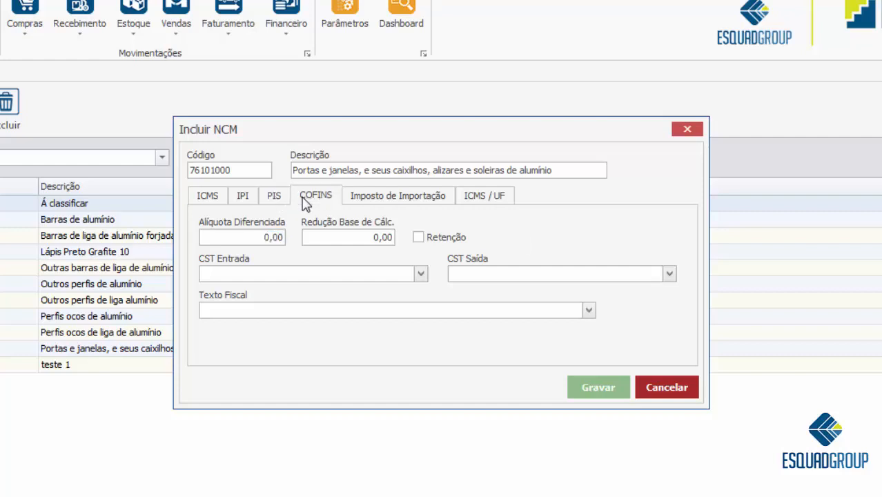
pyautogui.click(279, 237)
pyautogui.click(317, 236)
pyautogui.click(418, 237)
pyautogui.click(418, 239)
pyautogui.click(420, 274)
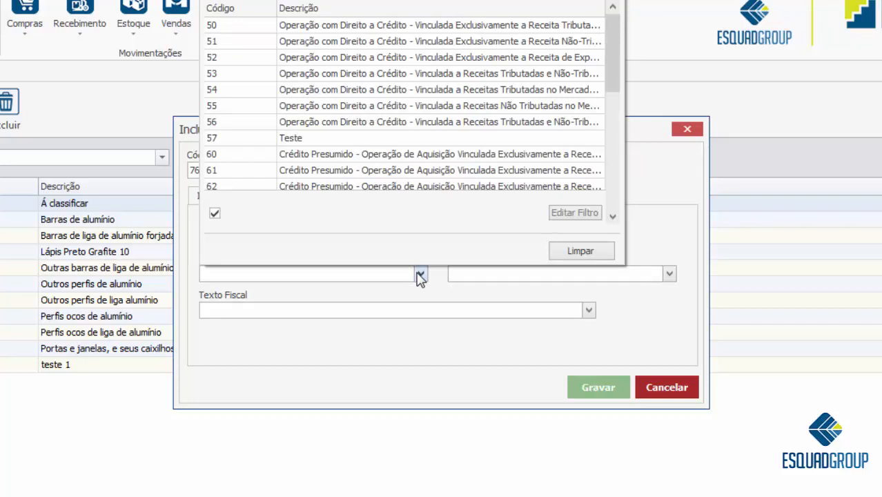
pyautogui.click(420, 276)
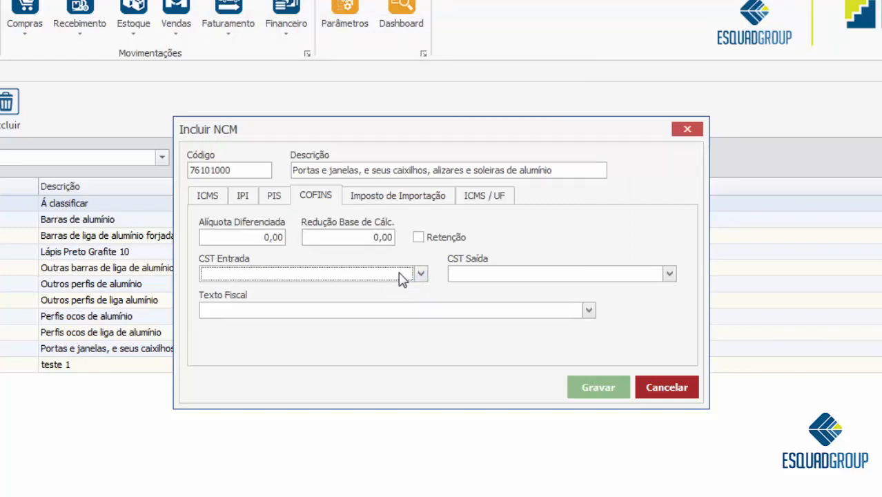
# Examine the available COFINS options for CST Saída and Texto Fiscal without selecting any.
pyautogui.click(452, 276)
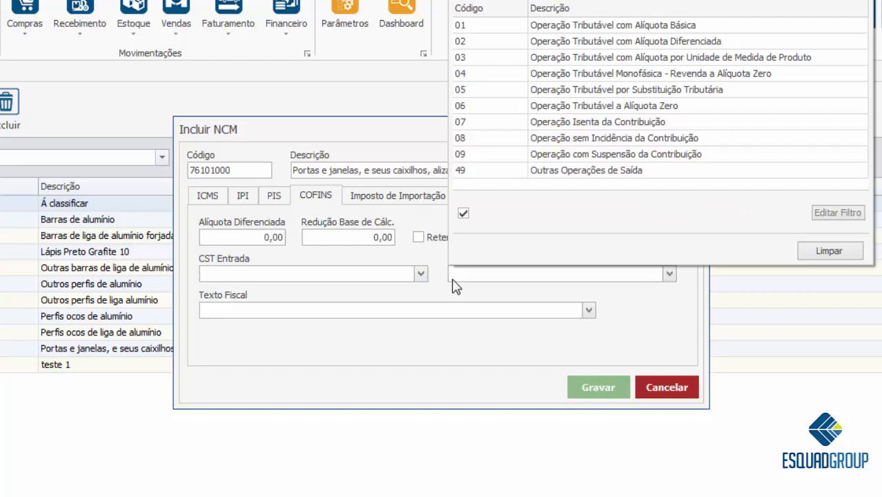
pyautogui.click(453, 279)
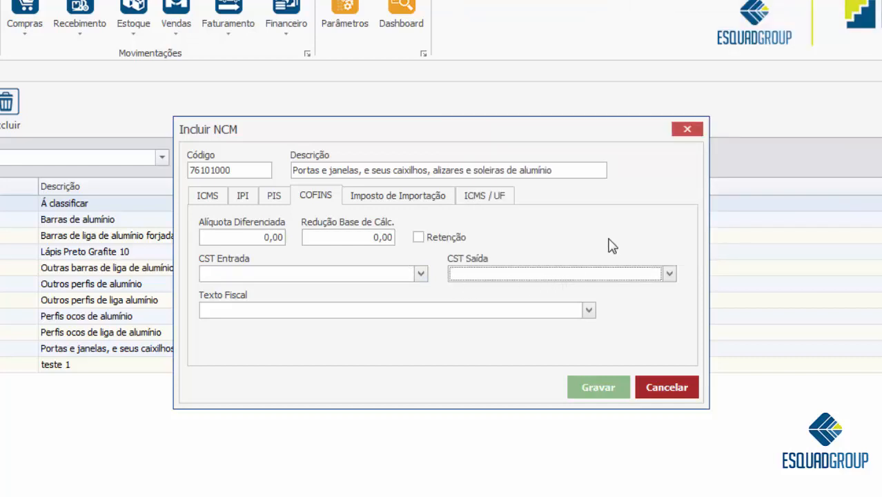
pyautogui.press('Tab')
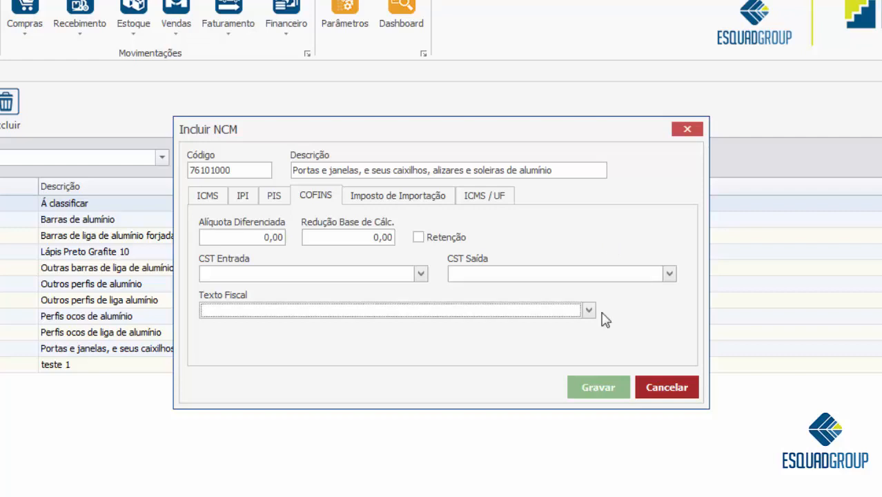
pyautogui.click(589, 311)
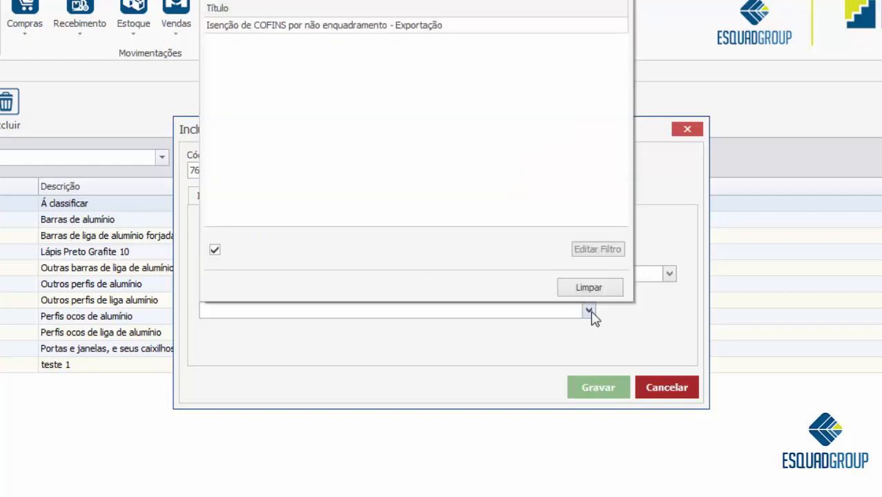
pyautogui.click(590, 311)
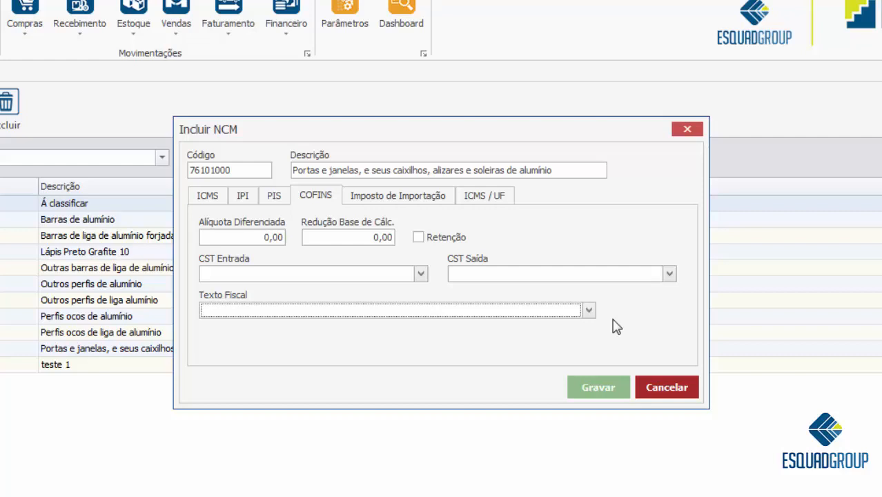
# Check the Imposto de Importação rate field and open the ICMS / UF table of rates by origin and destination state.
pyautogui.click(411, 199)
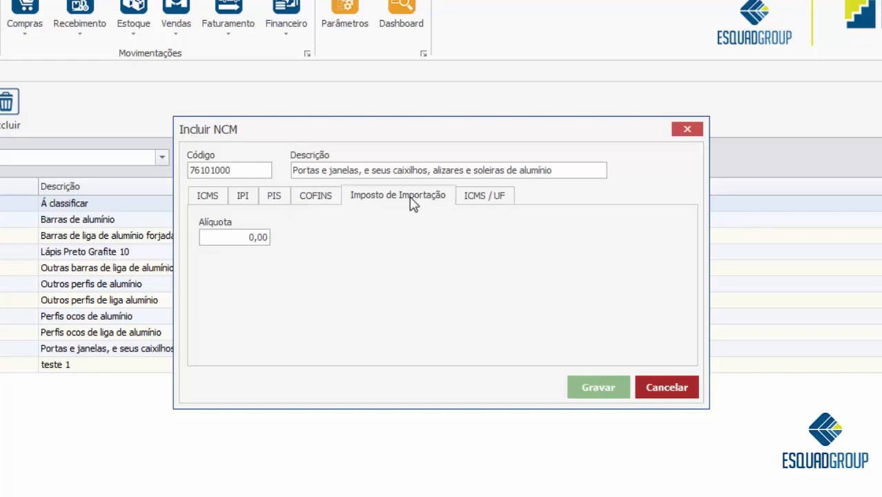
pyautogui.click(221, 237)
pyautogui.click(475, 205)
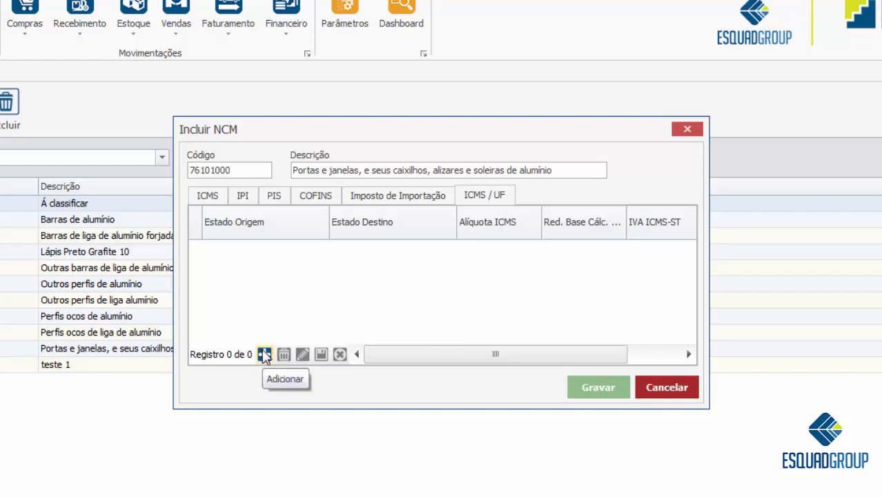
# Add an entry to the ICMS / UF table with SP - São Paulo as the origin state.
pyautogui.click(265, 354)
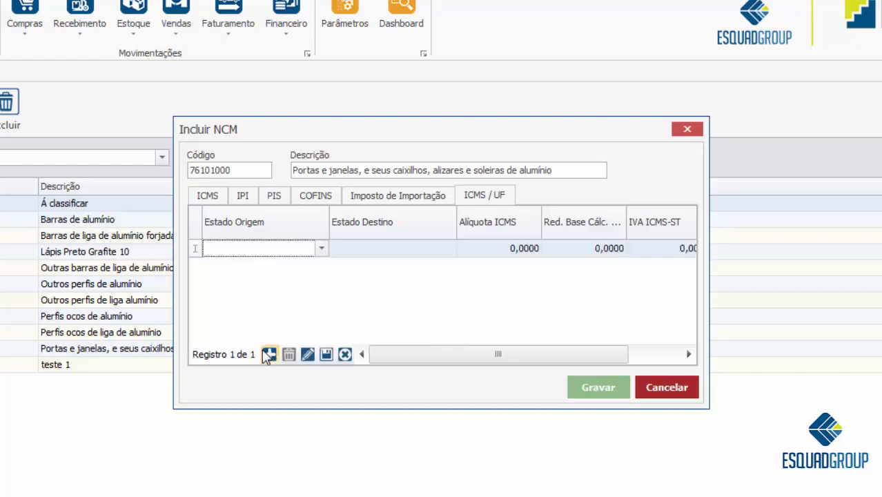
pyautogui.click(322, 250)
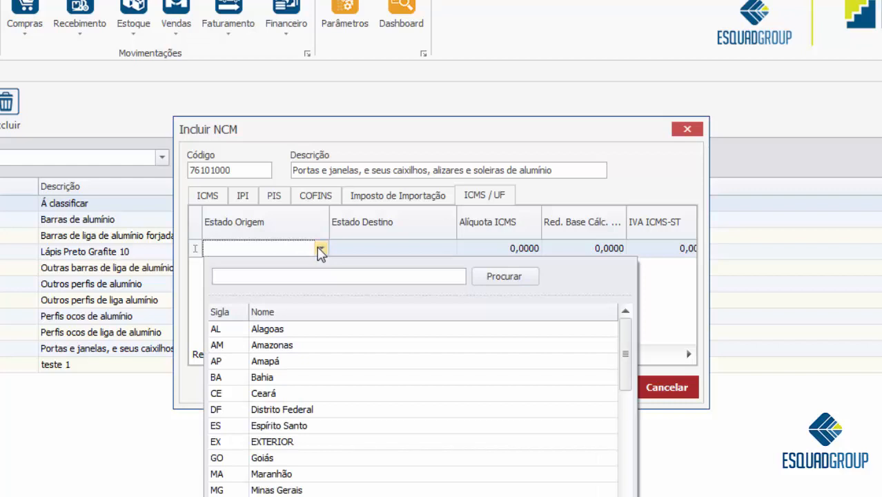
pyautogui.scroll(-4, 310, 428)
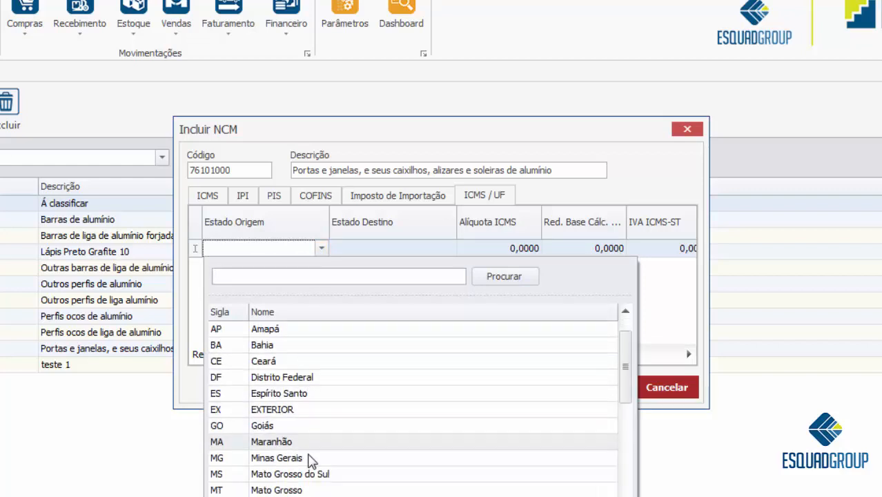
pyautogui.scroll(-8, 325, 464)
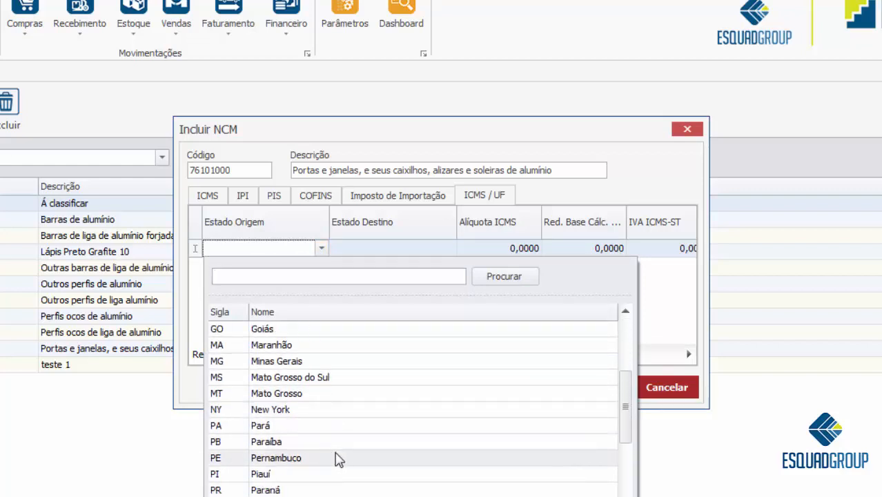
pyautogui.scroll(-2, 338, 455)
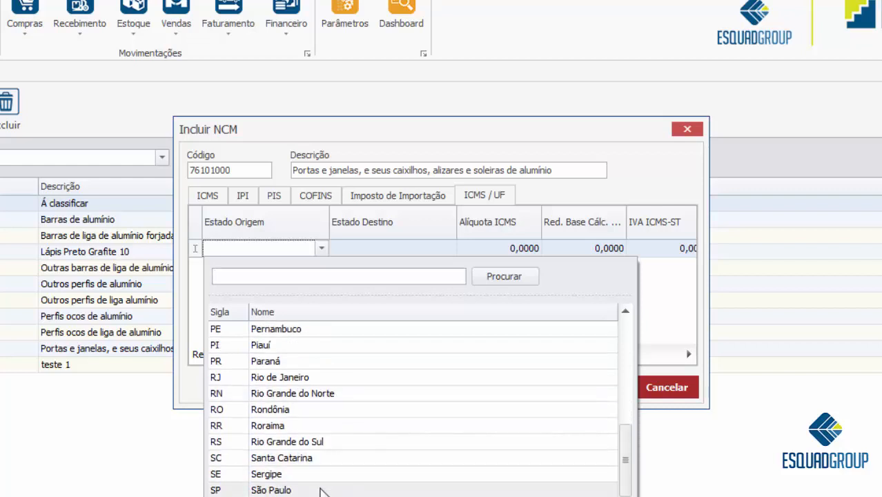
pyautogui.click(321, 489)
# Set the entry's destination state to MS - Mato Grosso do Sul and check its ICMS rate and base reduction fields.
pyautogui.click(399, 252)
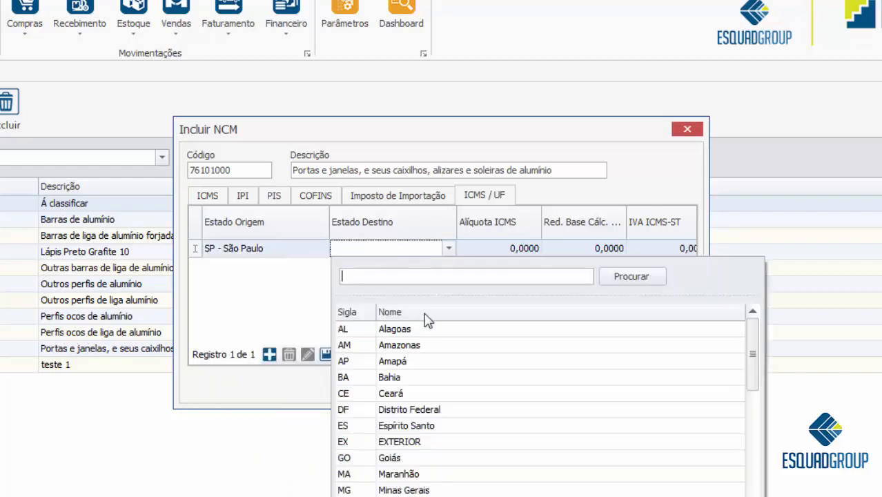
pyautogui.scroll(-1, 409, 400)
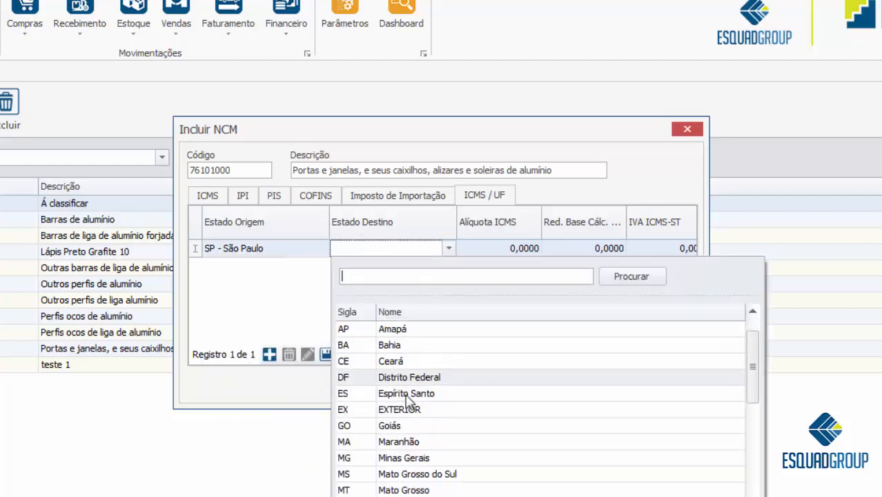
pyautogui.click(428, 475)
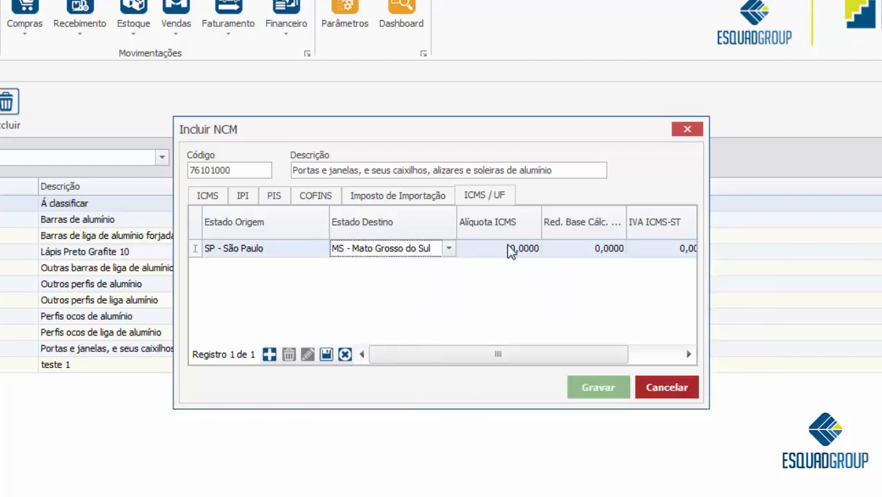
pyautogui.click(510, 249)
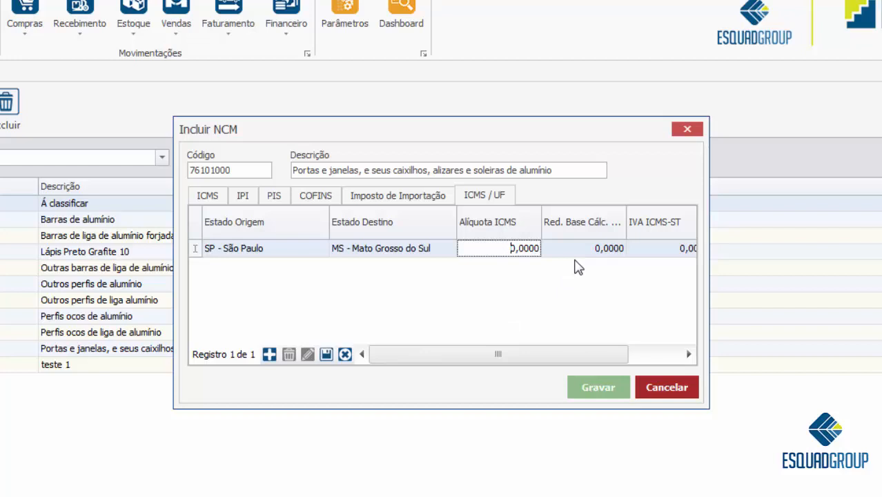
pyautogui.click(587, 253)
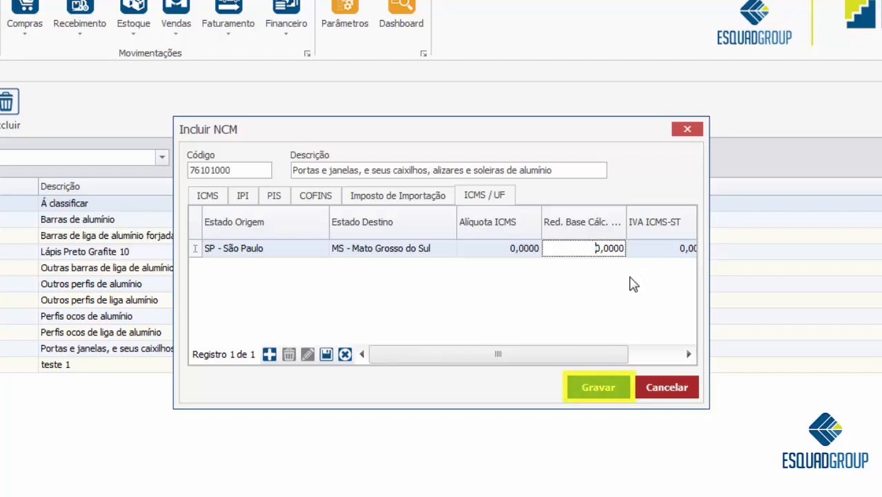
# Save the state rate entry and the new NCM record, and select NCM 76101000 in the list.
pyautogui.click(325, 354)
pyautogui.click(594, 389)
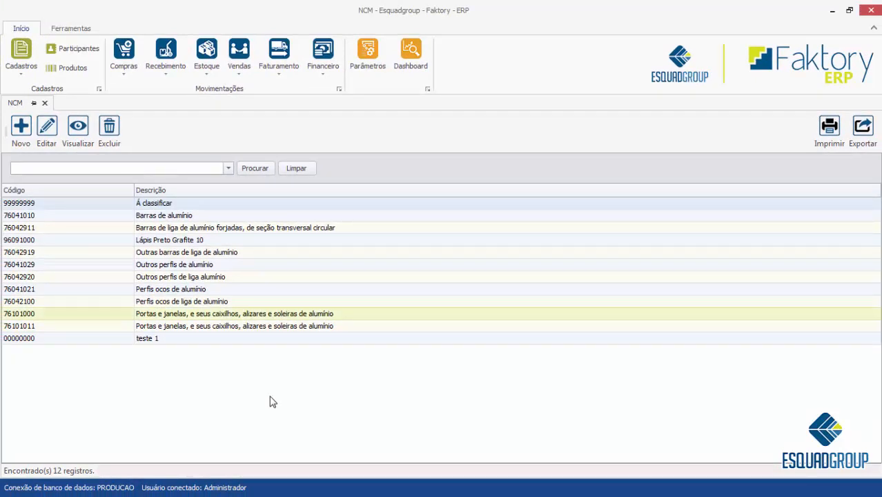
pyautogui.click(193, 315)
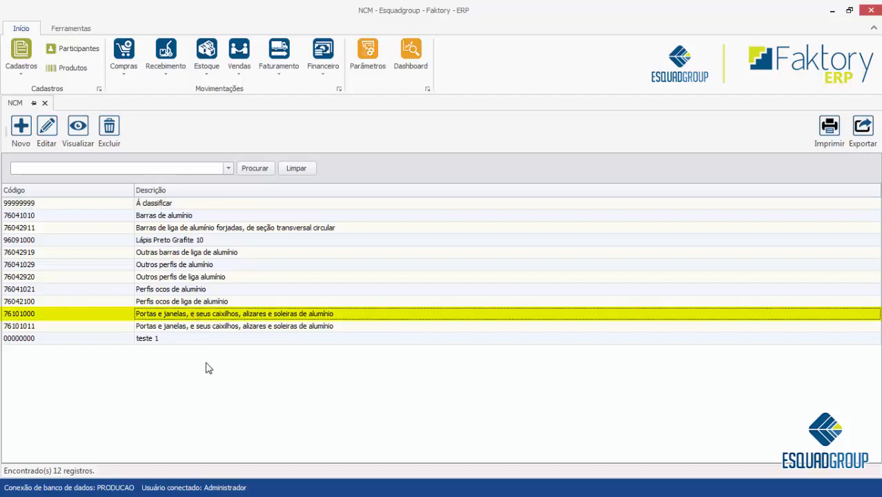